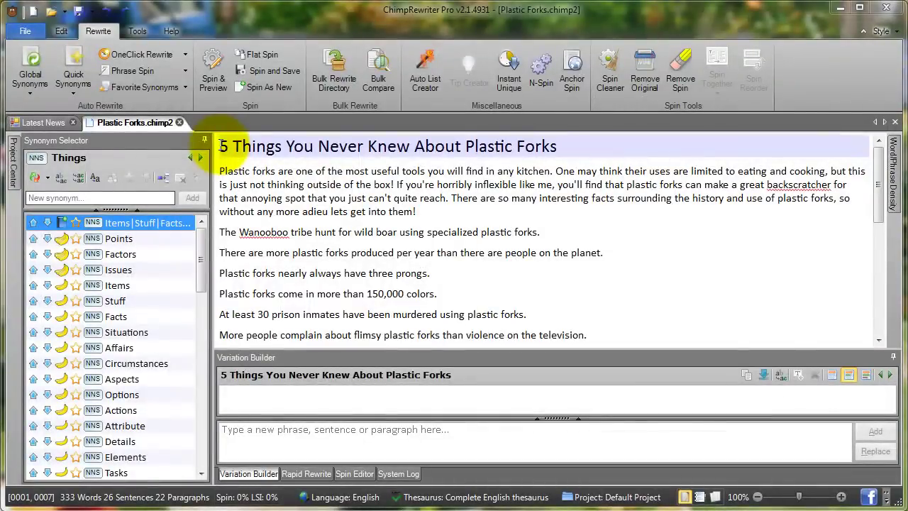
Preview synonym options for the title, opening paragraph and Wanooboo sentence.
drag(221, 145, 560, 146)
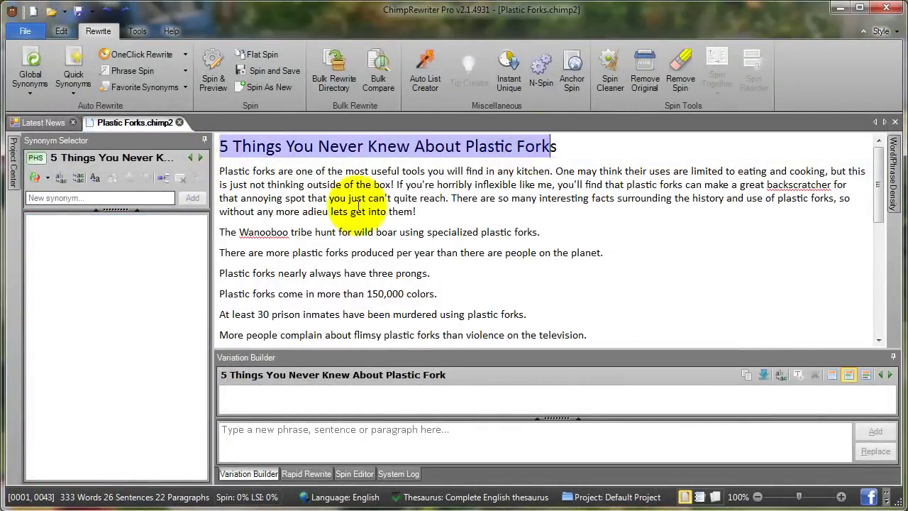
drag(417, 212, 219, 170)
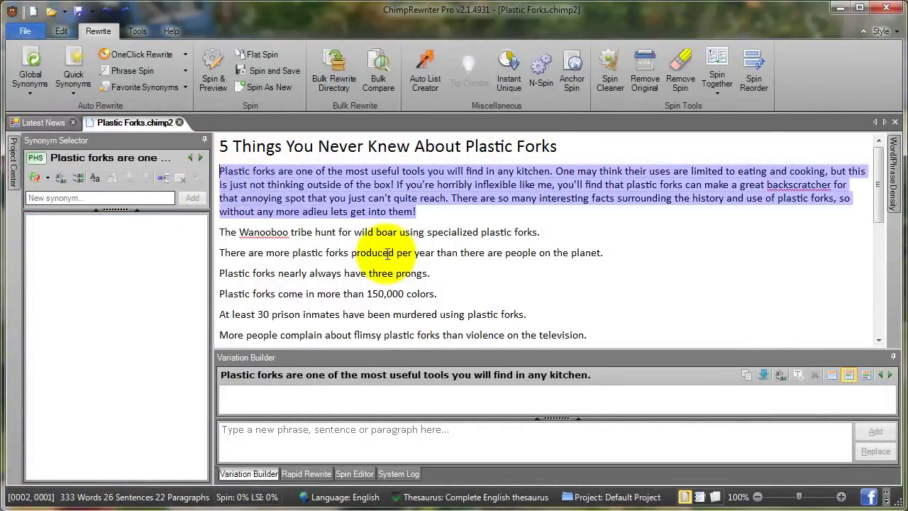
click(367, 235)
Preview synonyms for the closing 'fork facts' paragraph, then return to the article's top.
scroll(369, 241, down, 2)
scroll(369, 244, down, 2)
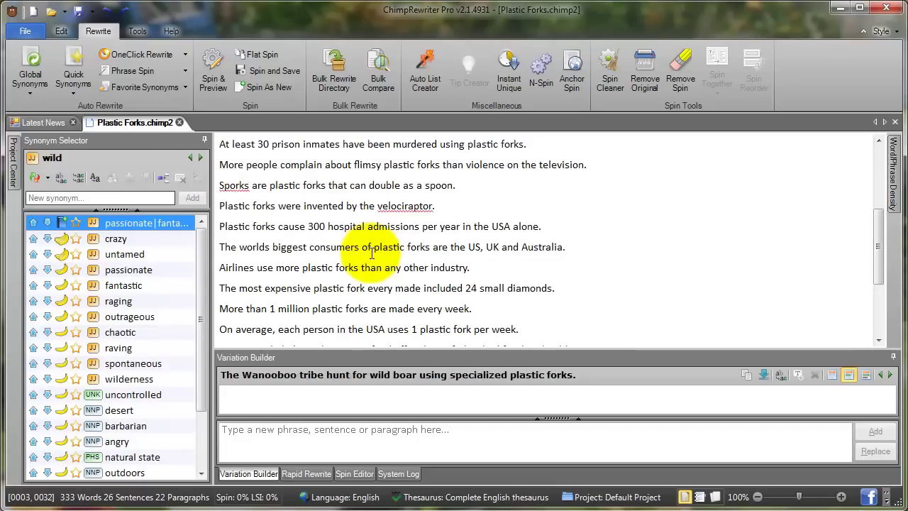
scroll(371, 254, down, 3)
drag(218, 320, 428, 334)
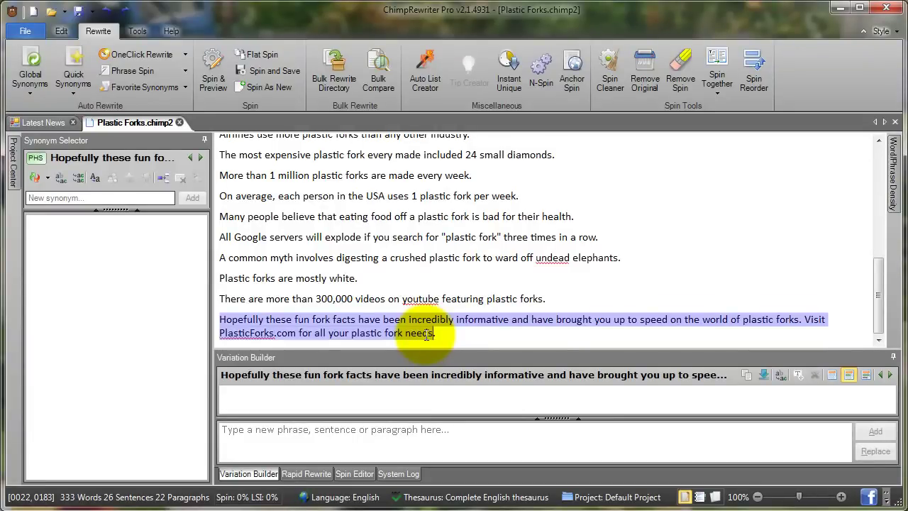
scroll(547, 326, up, 3)
scroll(546, 328, up, 3)
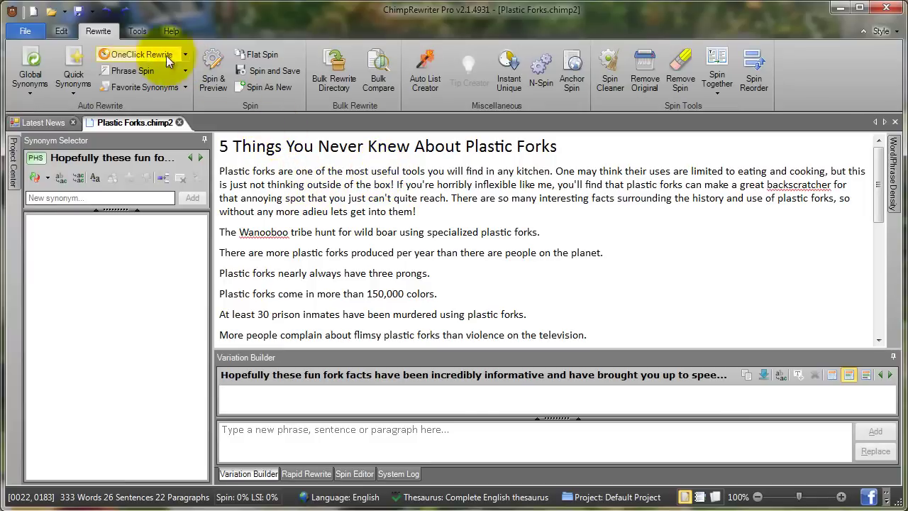
Search eHow for 'caravans' in Article Finder and read the Grand Caravan Maintenance article.
click(138, 32)
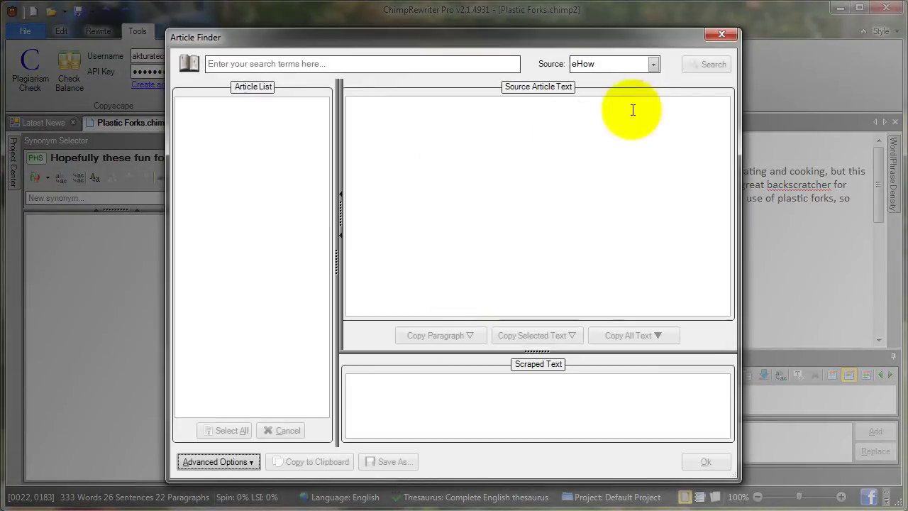
click(353, 64)
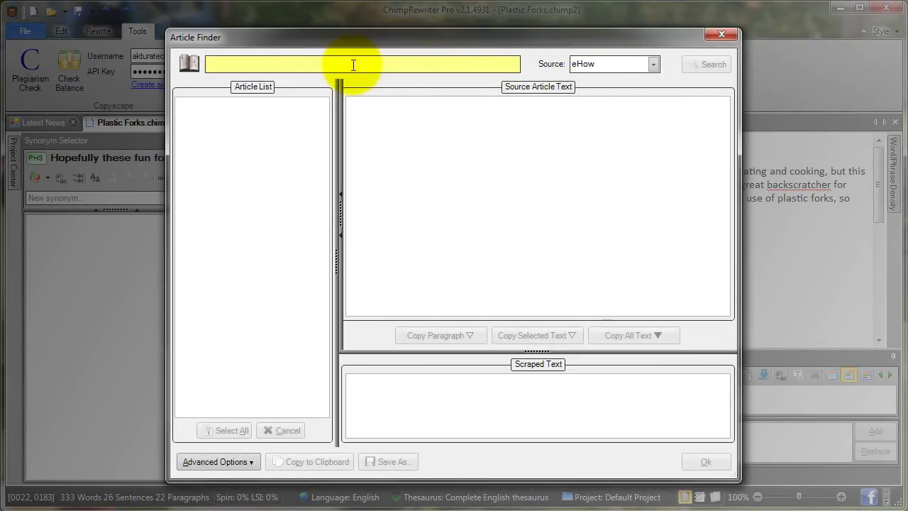
text(c)
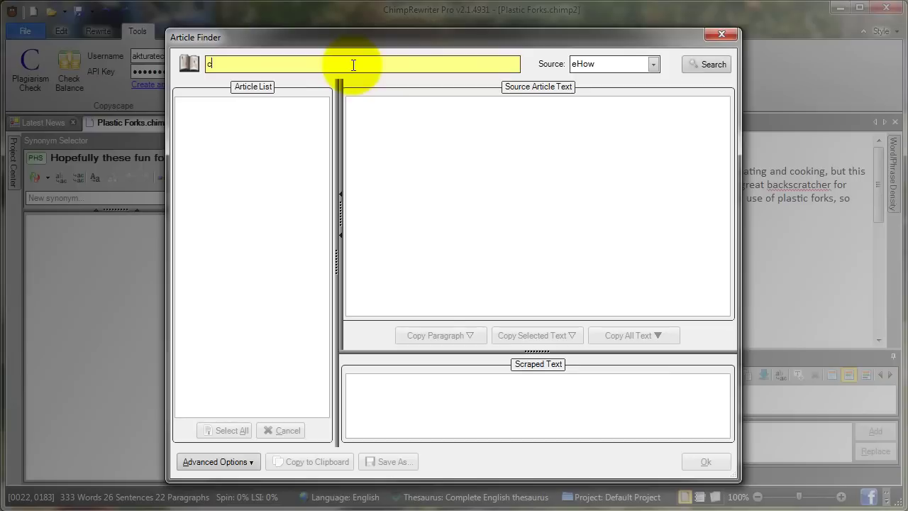
text(aravans)
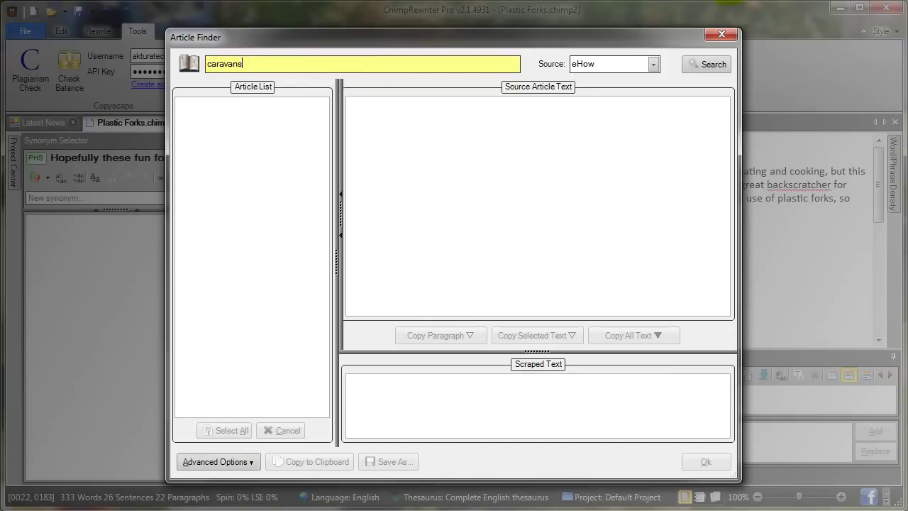
click(707, 65)
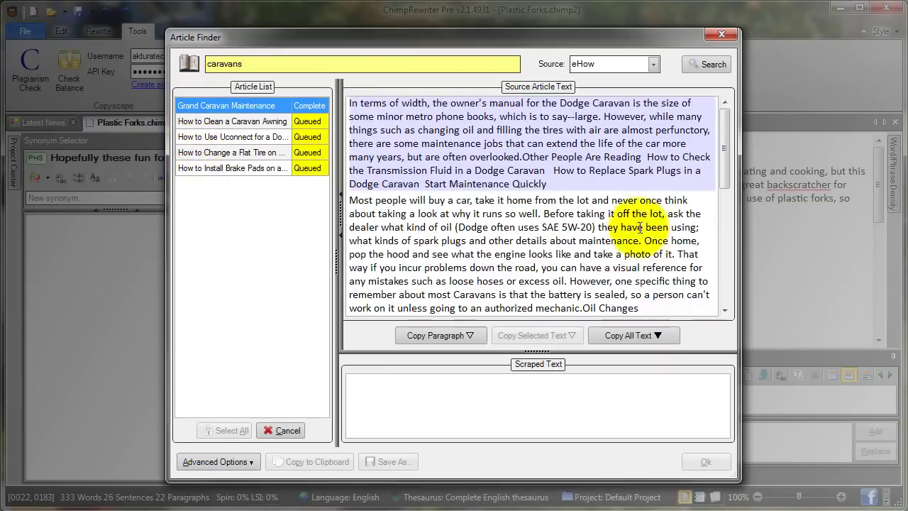
mouse_move(724, 167)
mouse_down()
mouse_move(729, 320)
mouse_move(727, 142)
mouse_up()
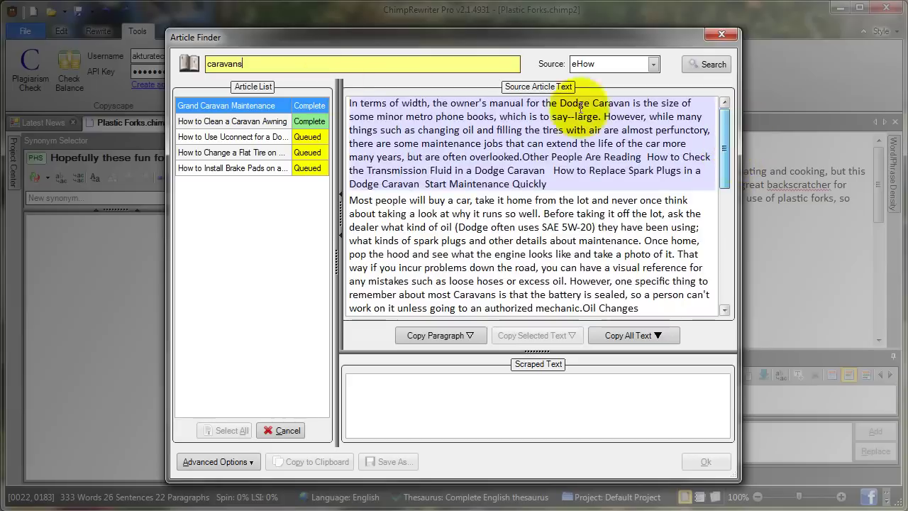
Copy paragraphs from the caravan awning and Uconnect articles into the scraped text.
click(234, 122)
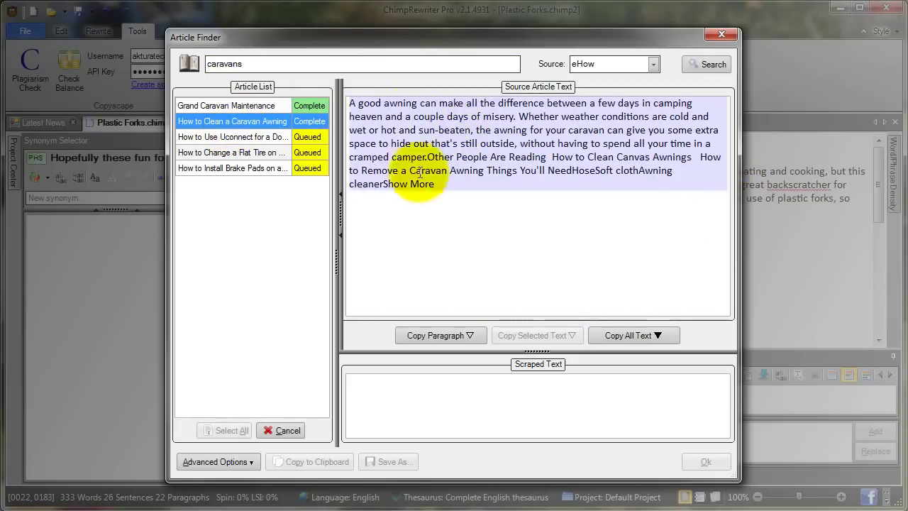
click(434, 335)
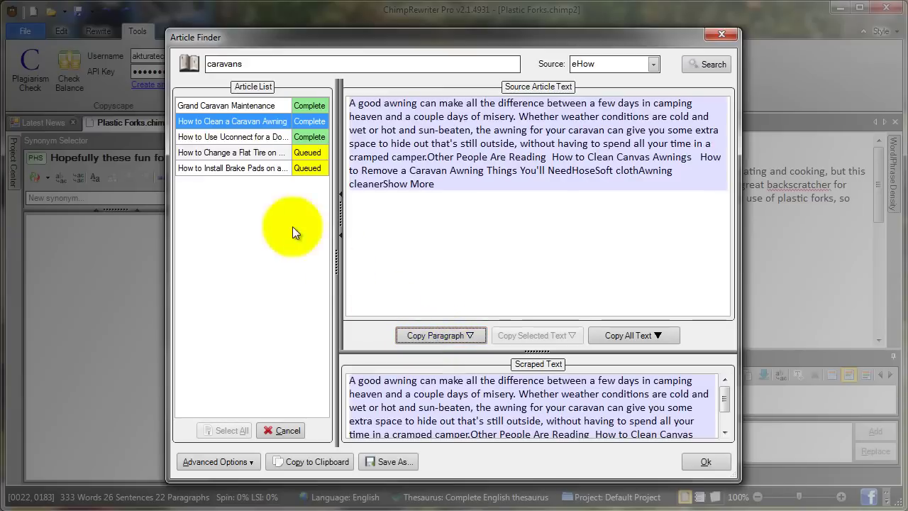
click(256, 137)
click(426, 335)
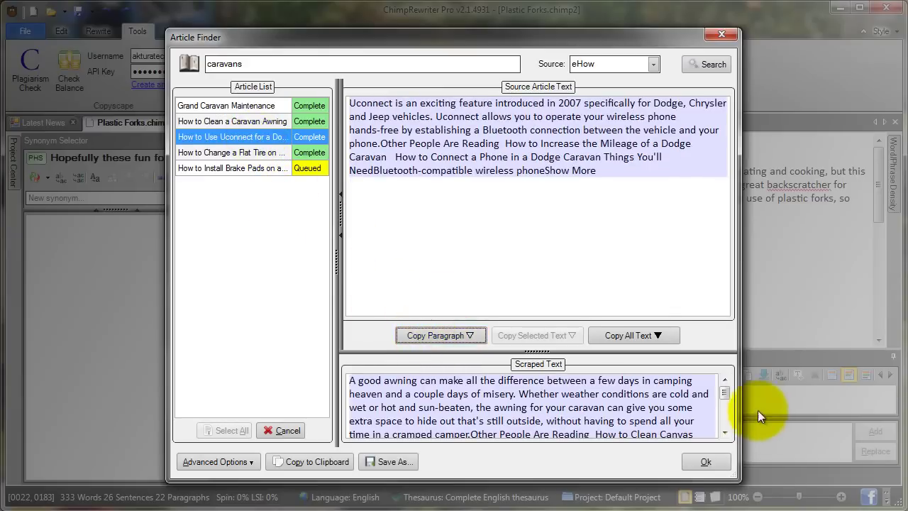
click(724, 412)
drag(724, 412, 728, 376)
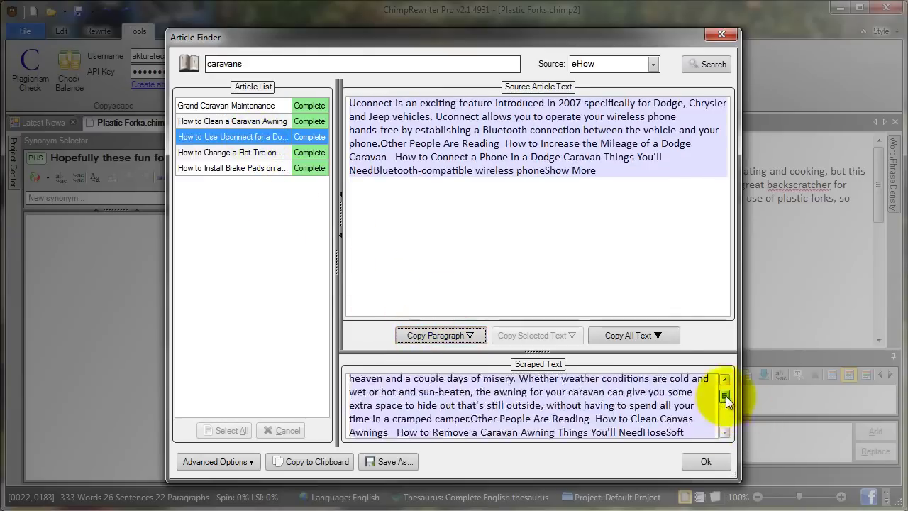
Fetch more caravan results, check the article sources list, and close Article Finder.
click(701, 65)
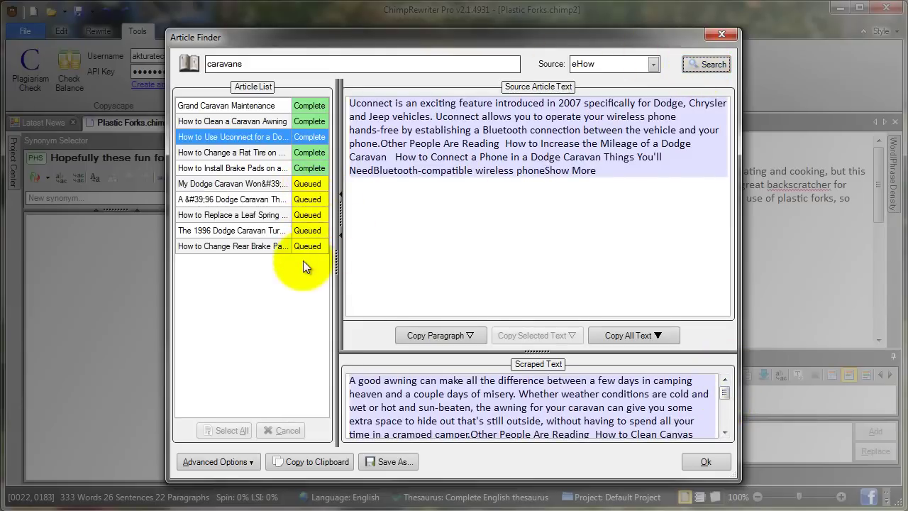
click(653, 64)
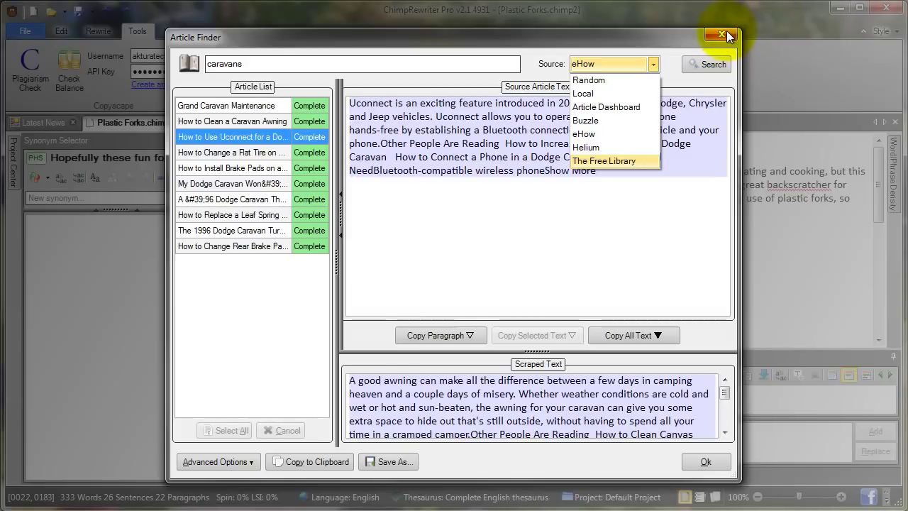
click(724, 34)
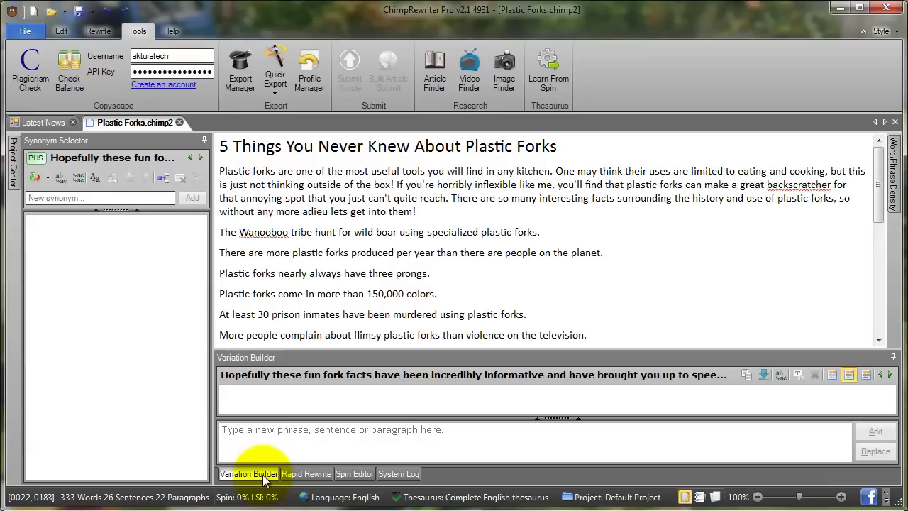
Add '5 Reasons to Use a Plastic Fork' as an alternative title variation.
click(319, 149)
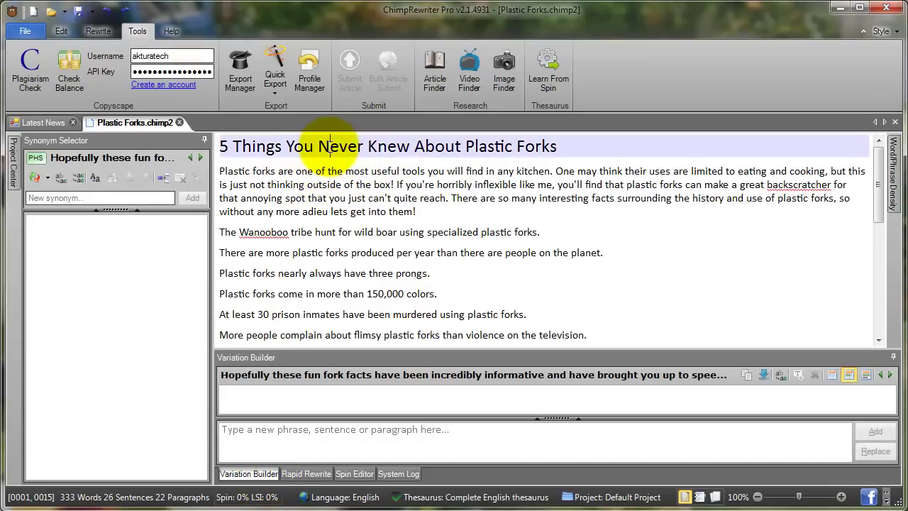
click(300, 433)
text(5 )
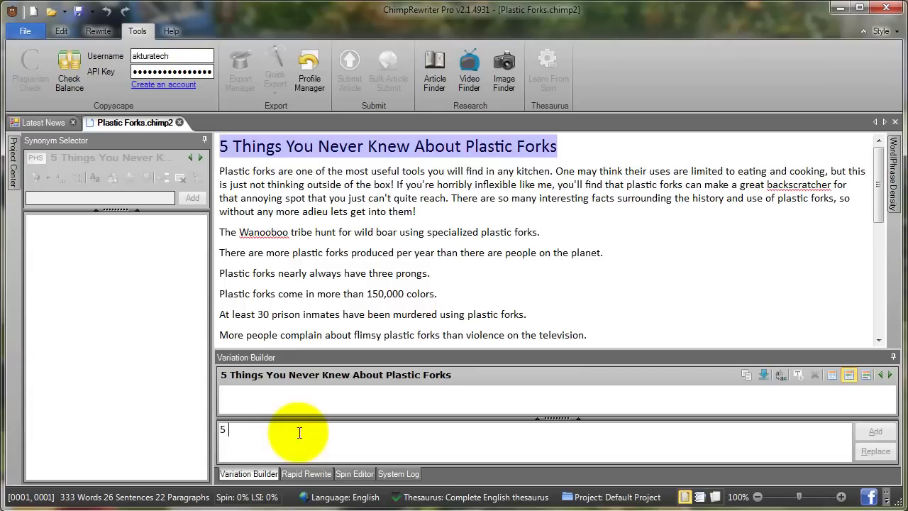
text(Reasons)
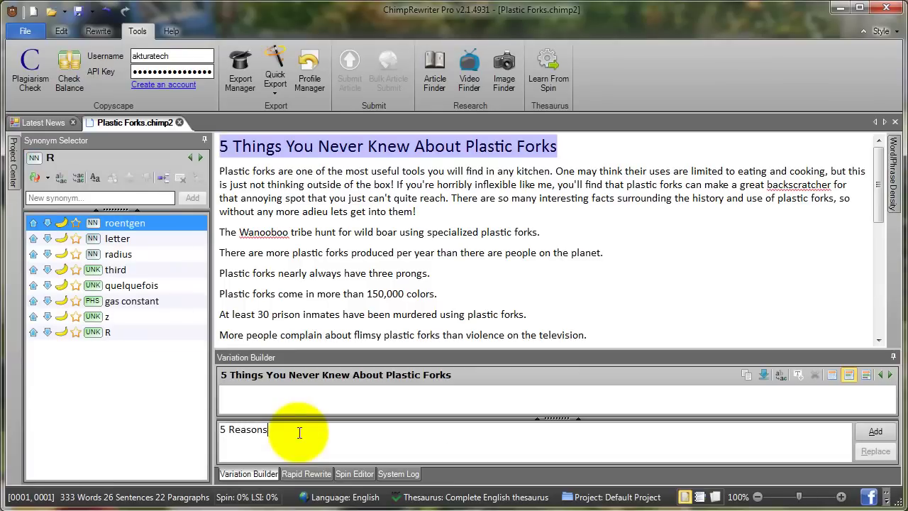
text( to Use)
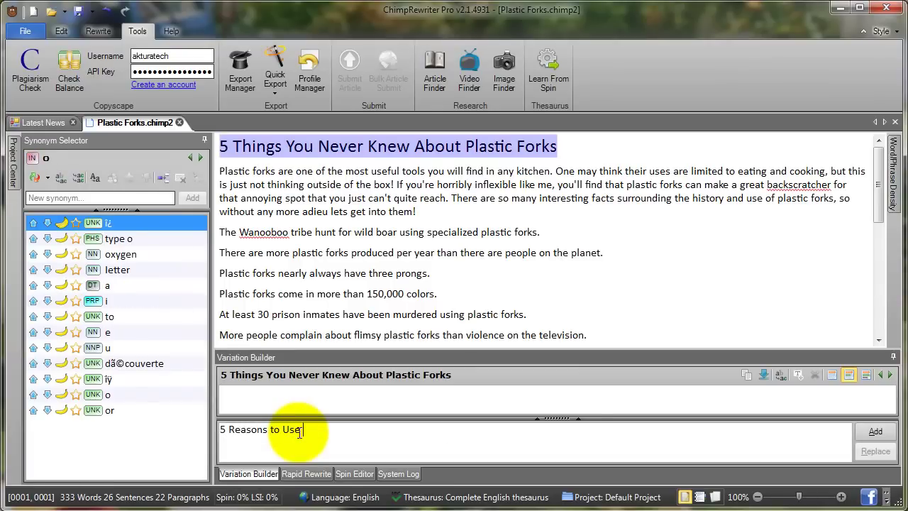
text( a Plastic Fork)
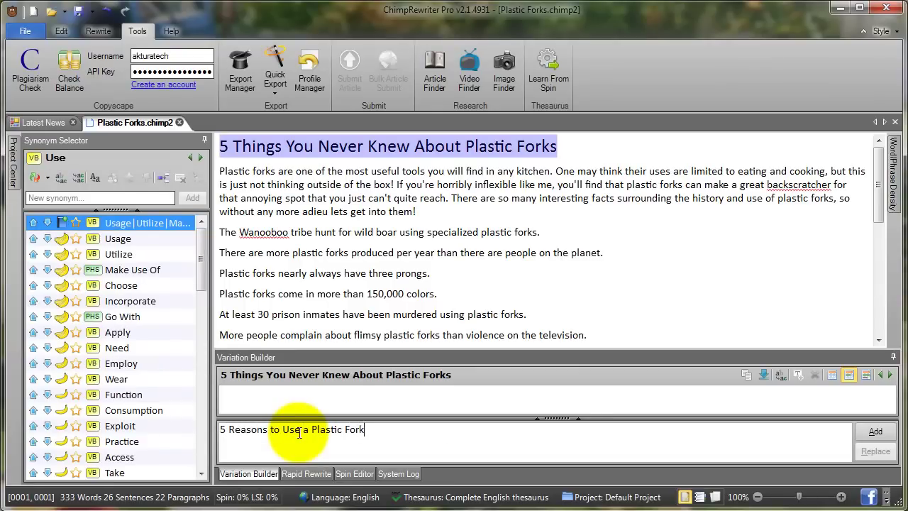
key(Return)
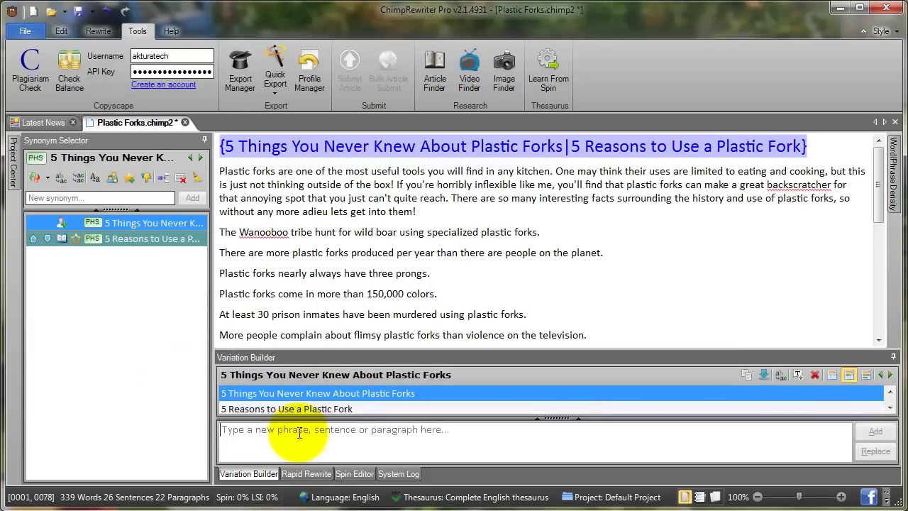
Add 'Plastic Forks: 5 Things You Didn't Know' as another title variation.
text(Plastic Fork)
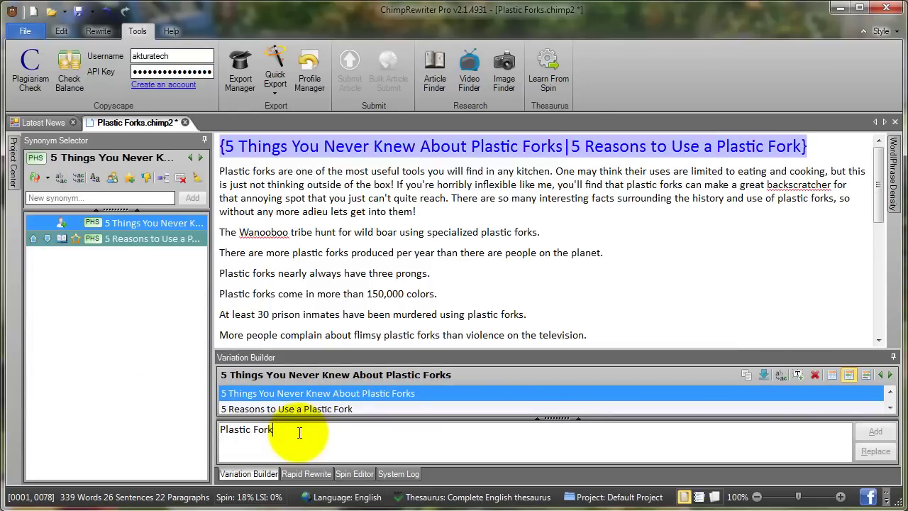
text(s: 5 Th)
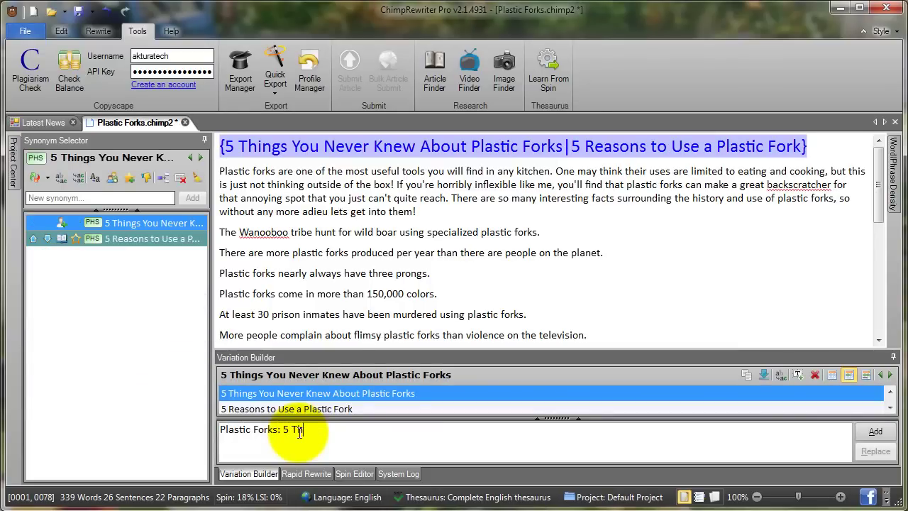
text(ings You Didn't)
key(BackSpace)
key(BackSpace)
text(n't Know)
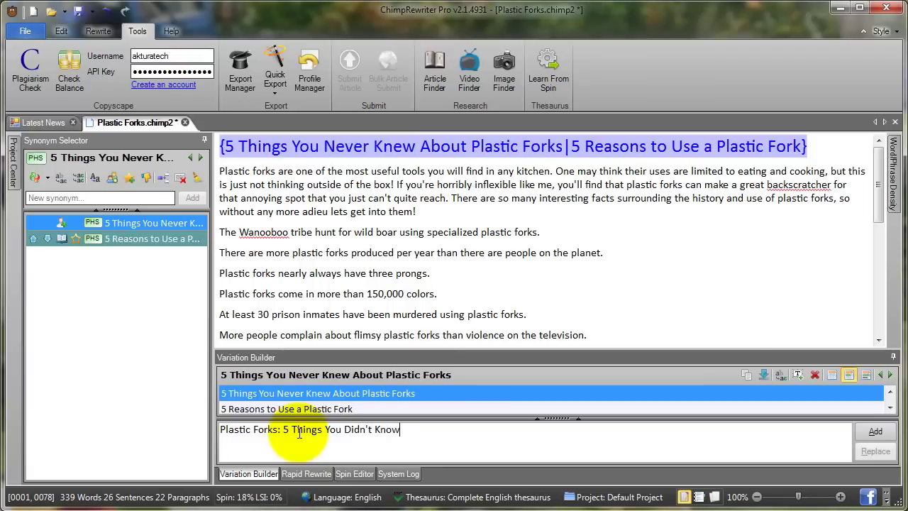
key(Return)
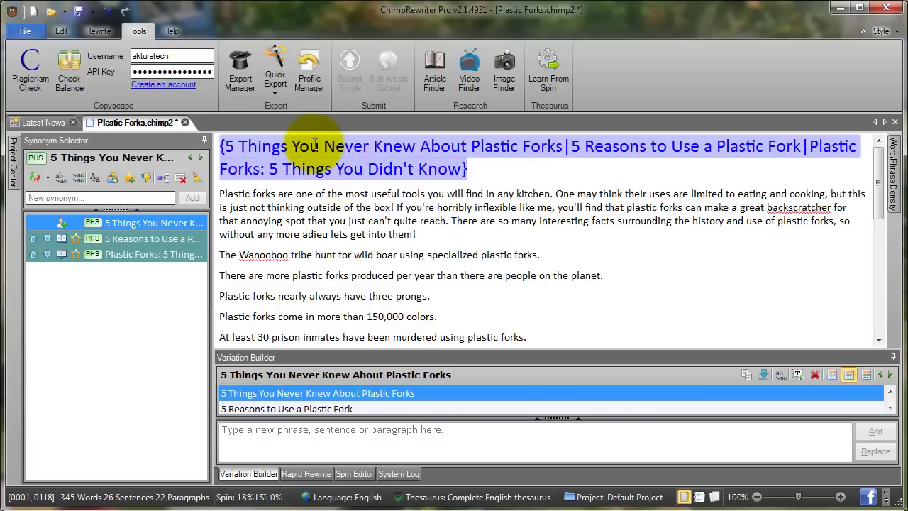
Apply Quick Synonyms to the whole article and read through the spun paragraphs.
click(99, 31)
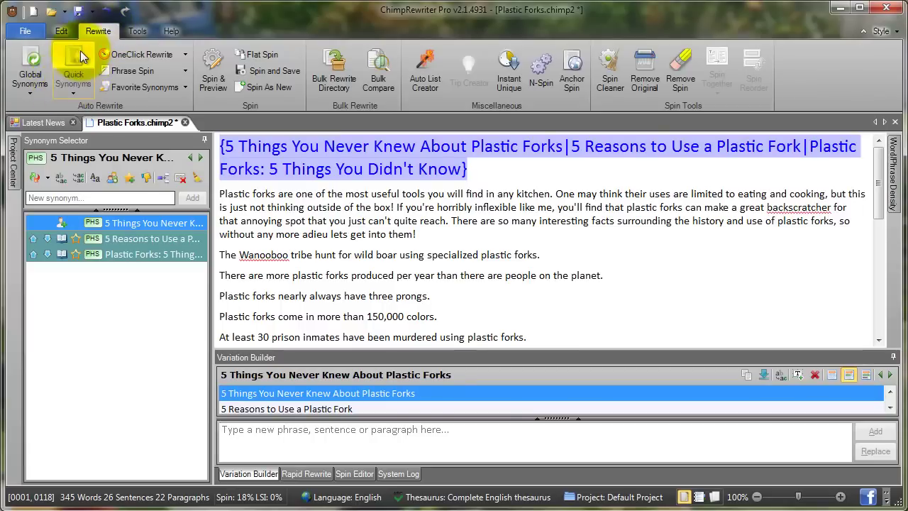
click(79, 53)
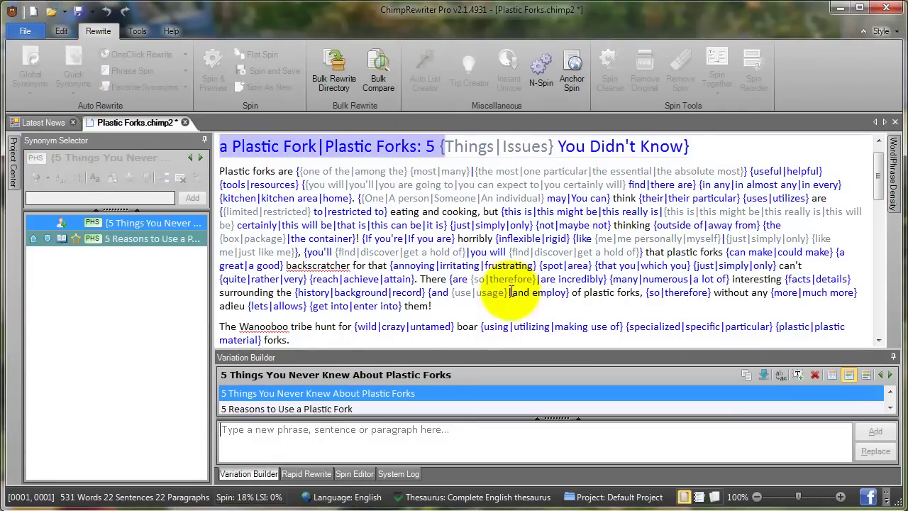
scroll(424, 192, down, 2)
scroll(405, 229, down, 6)
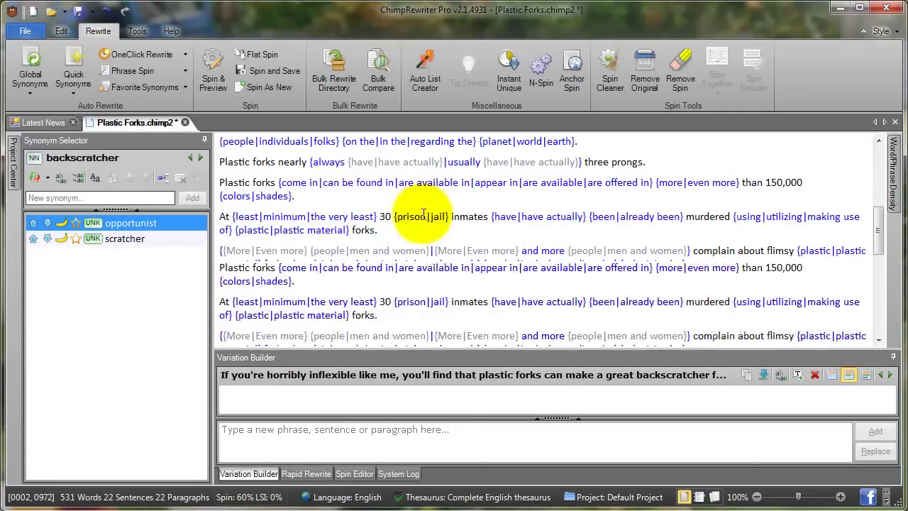
scroll(395, 217, down, 5)
scroll(430, 251, down, 2)
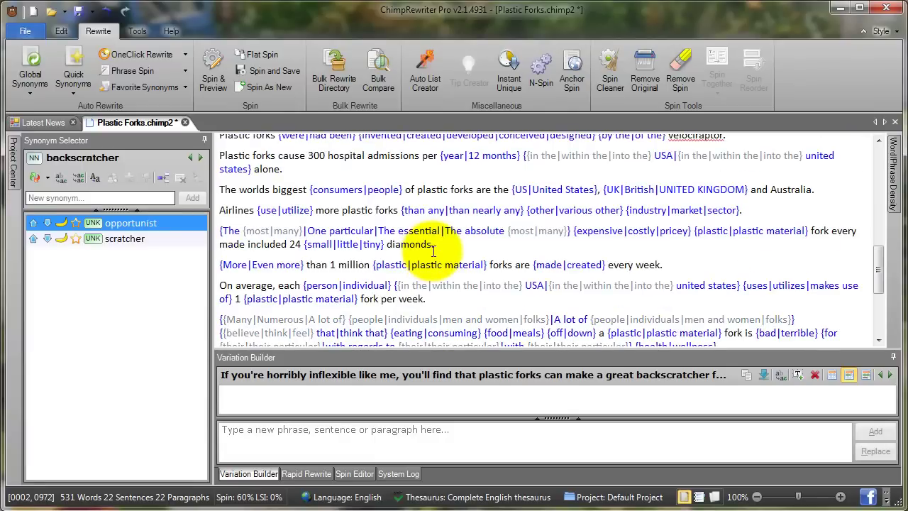
scroll(432, 251, down, 2)
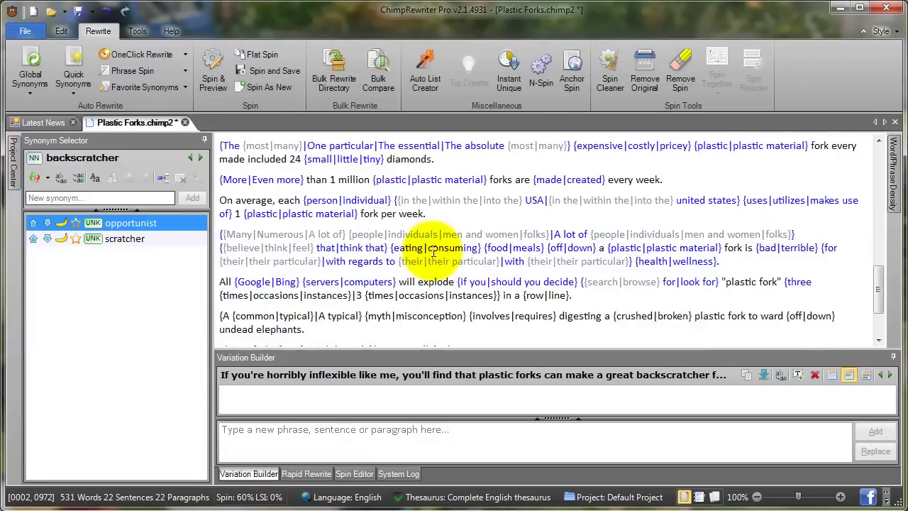
scroll(433, 251, down, 2)
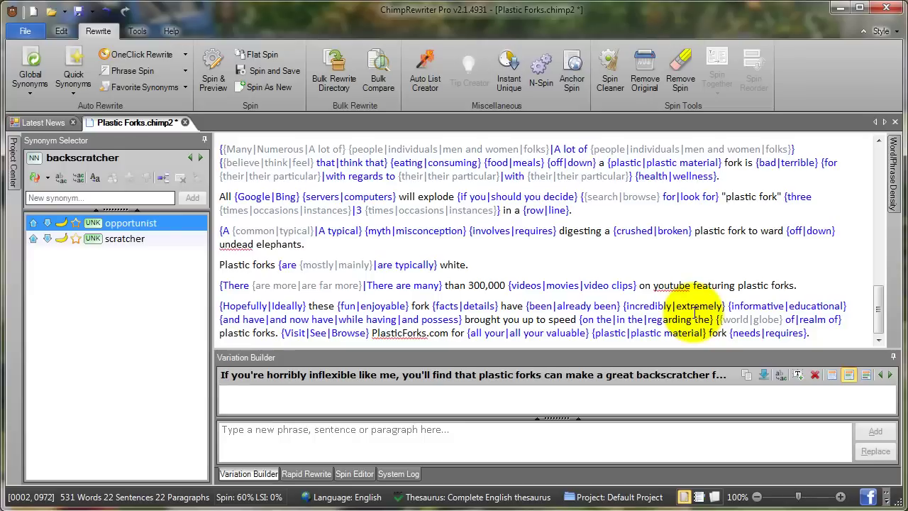
Check the fact lines' variations and select from the Wanooboo line to the YouTube videos line.
click(223, 197)
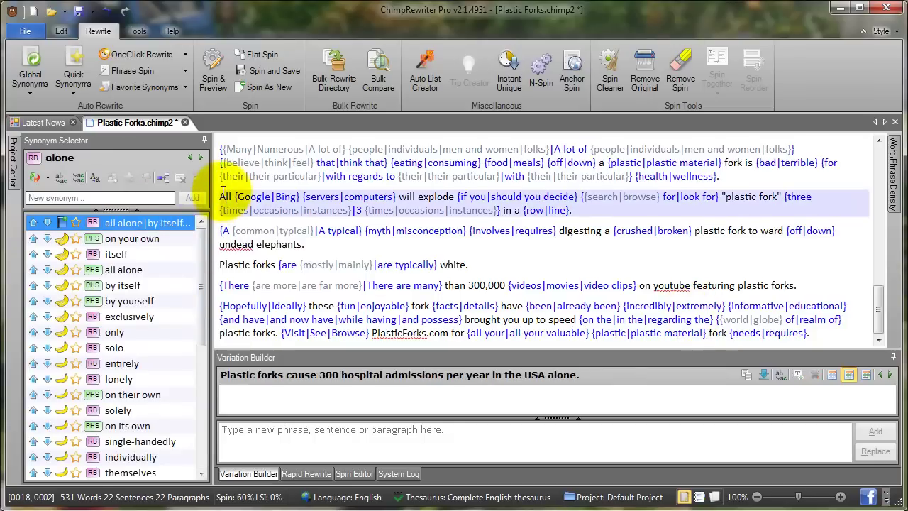
click(224, 232)
click(238, 265)
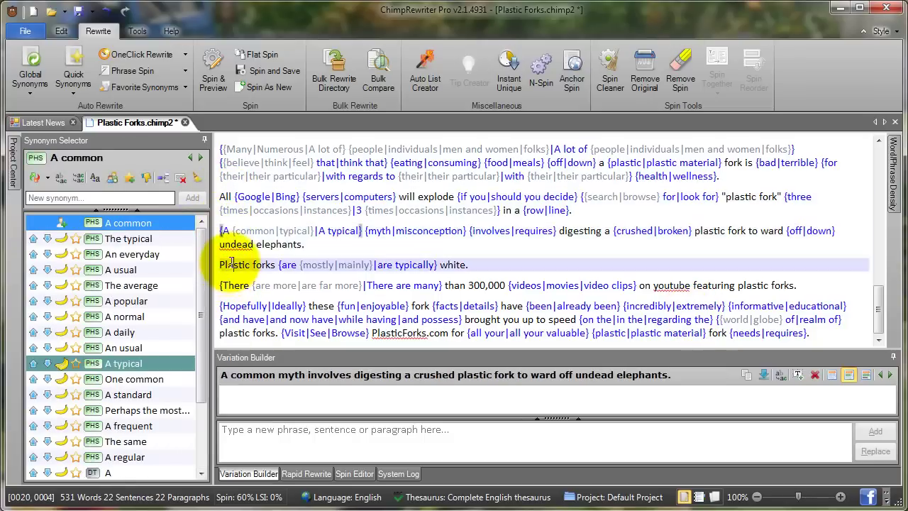
click(224, 285)
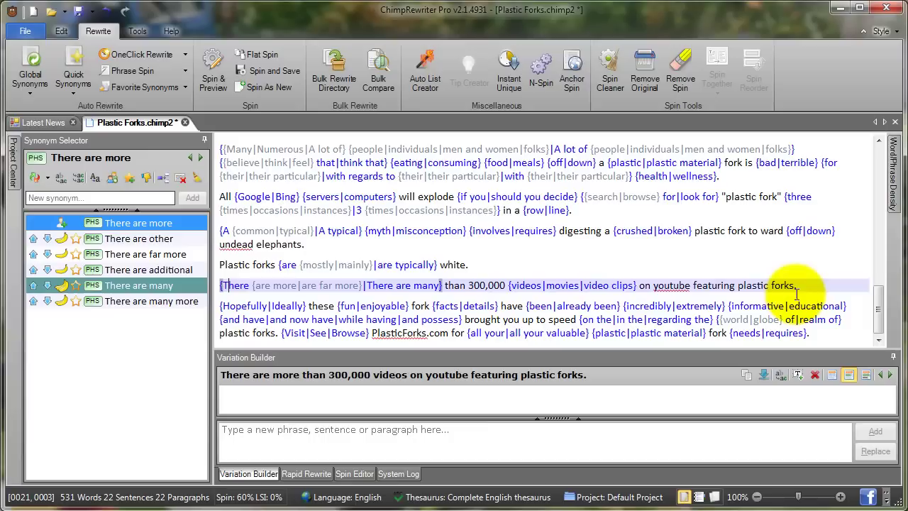
mouse_move(797, 287)
mouse_down()
mouse_move(217, 284)
mouse_move(240, 162)
mouse_move(216, 161)
mouse_up()
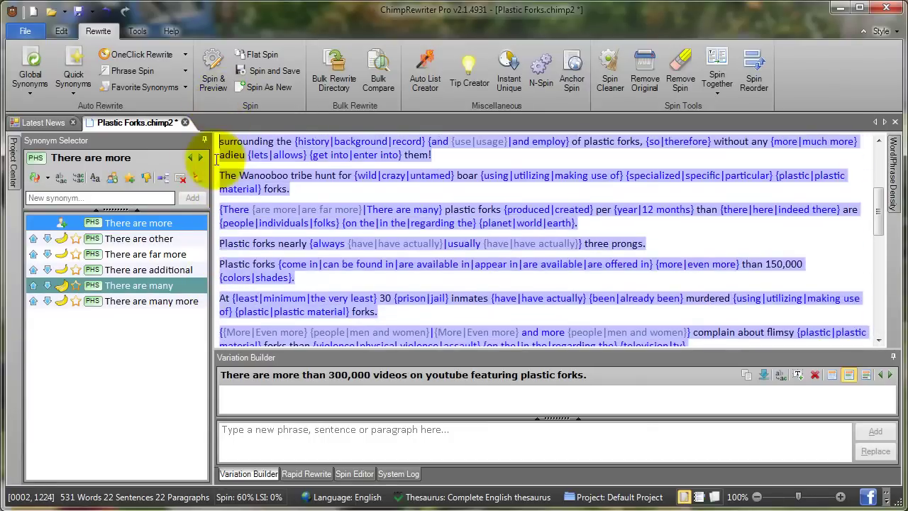
drag(217, 160, 227, 283)
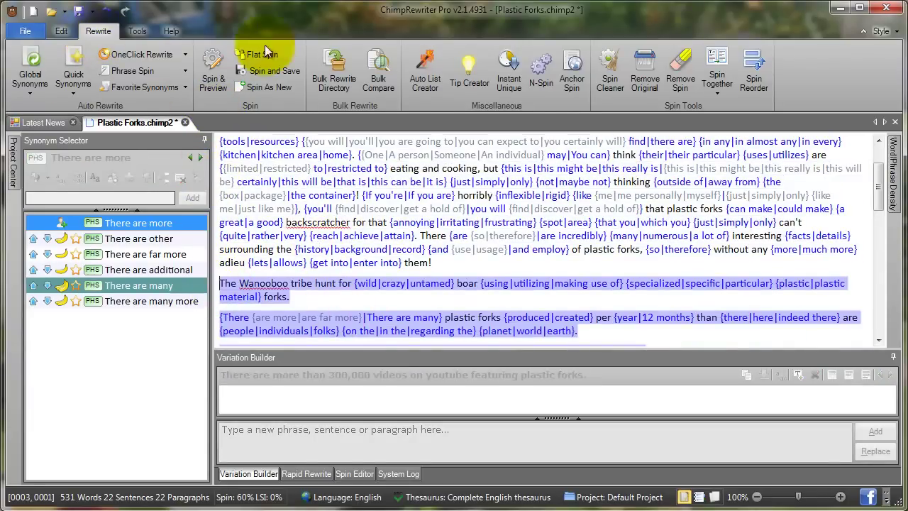
Create 5 randomized bulleted tips from the selected lines using Tip Creator.
click(475, 86)
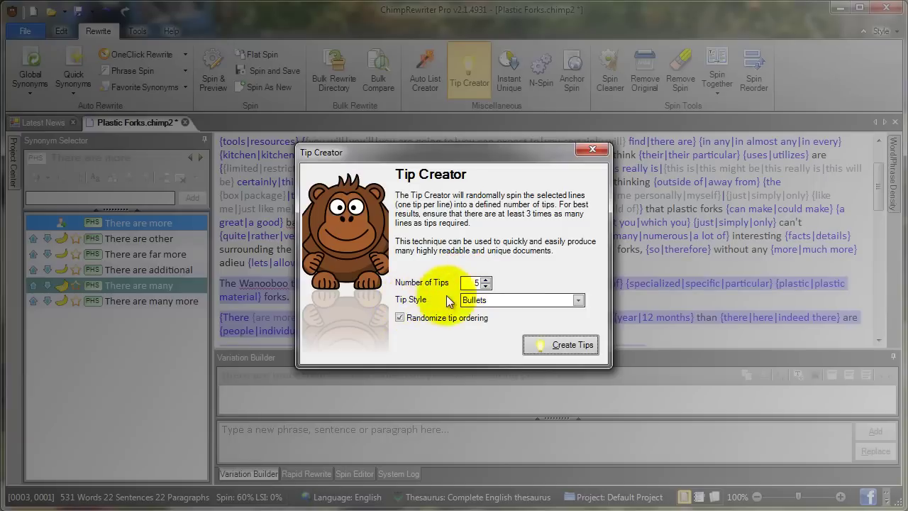
click(468, 300)
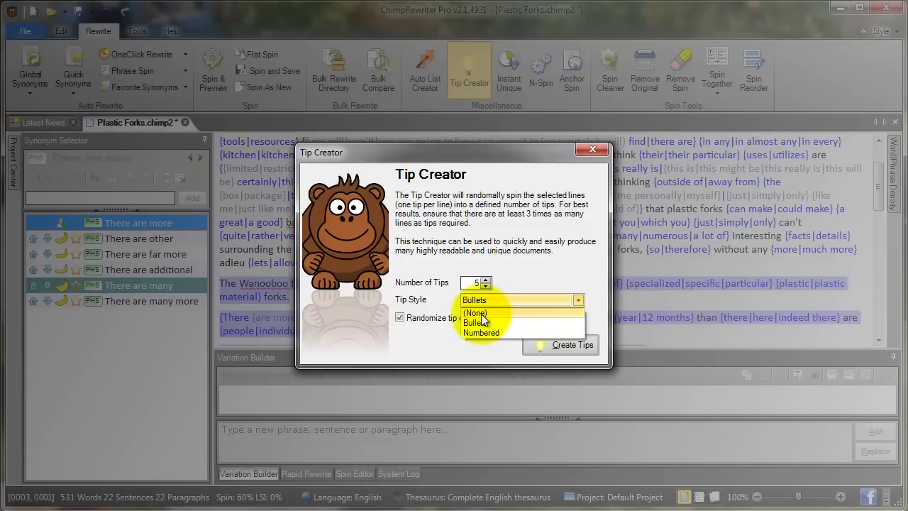
click(483, 321)
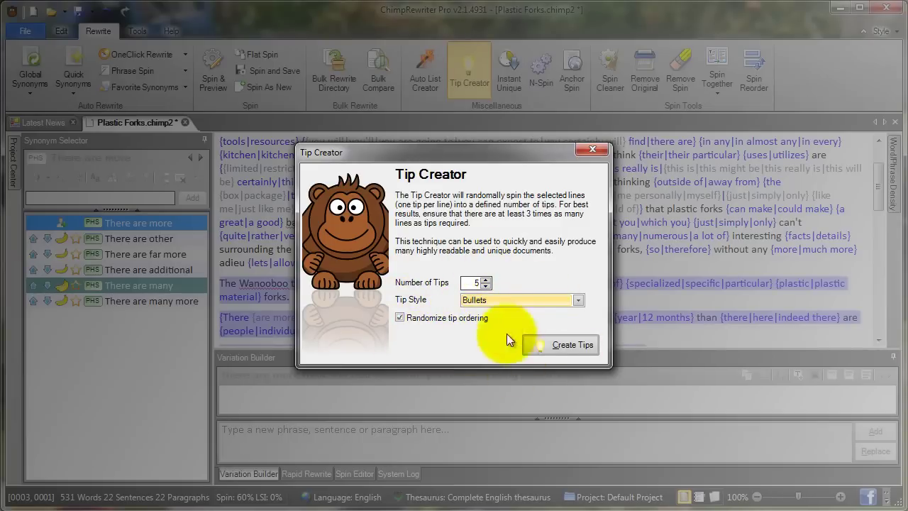
click(583, 346)
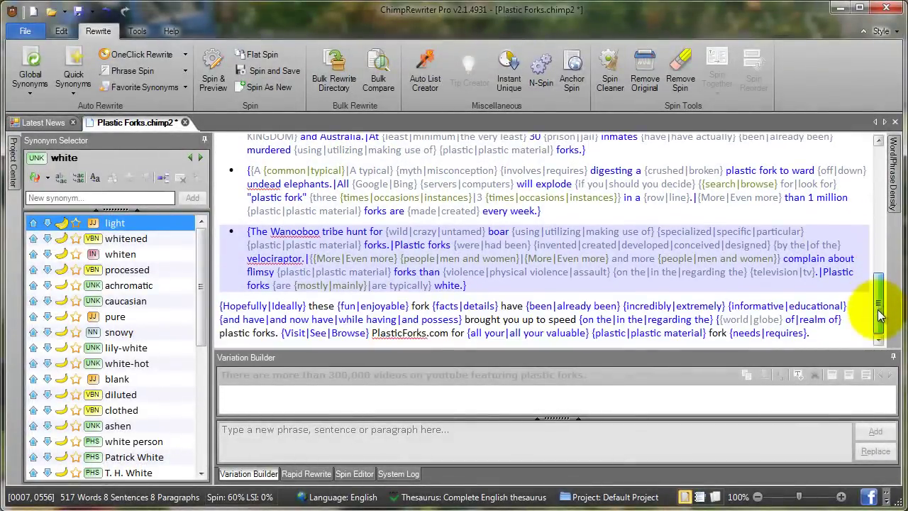
mouse_move(878, 294)
mouse_down()
mouse_move(875, 187)
mouse_move(902, 319)
mouse_up()
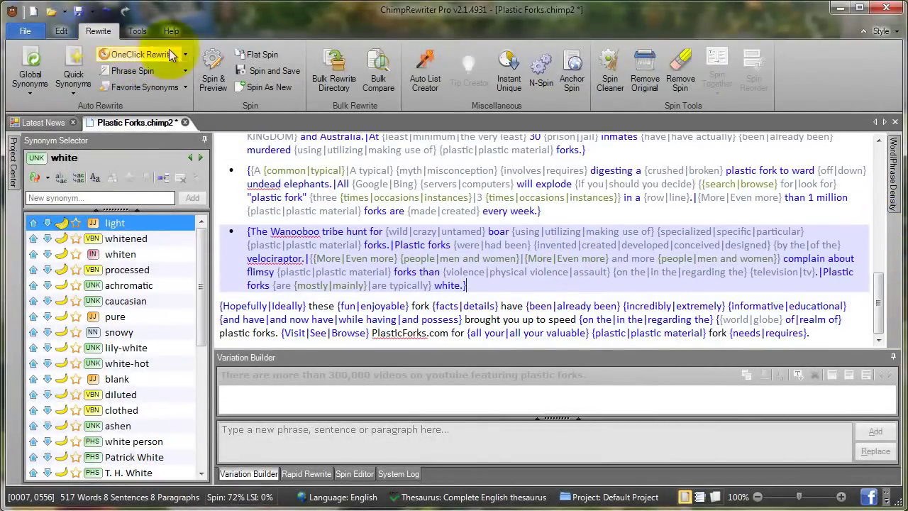
Generate ten spun previews and display the first copy in Browser View.
click(221, 88)
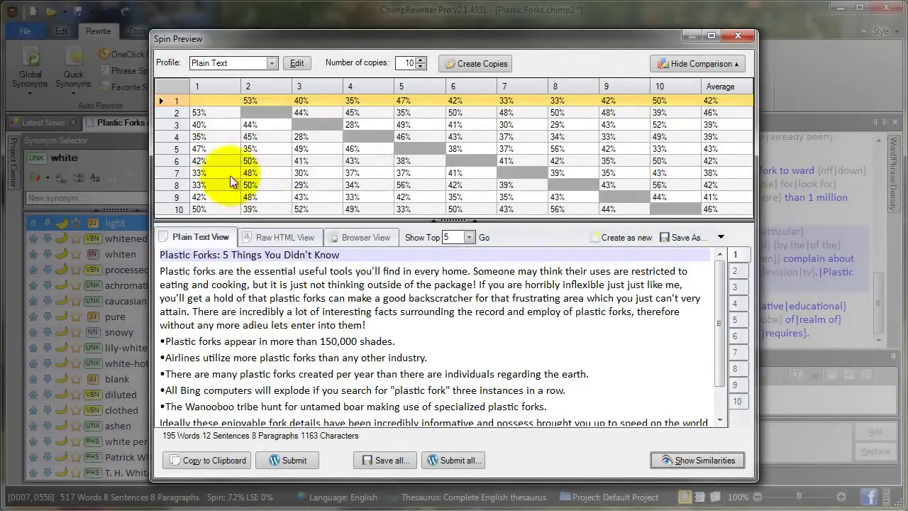
click(369, 238)
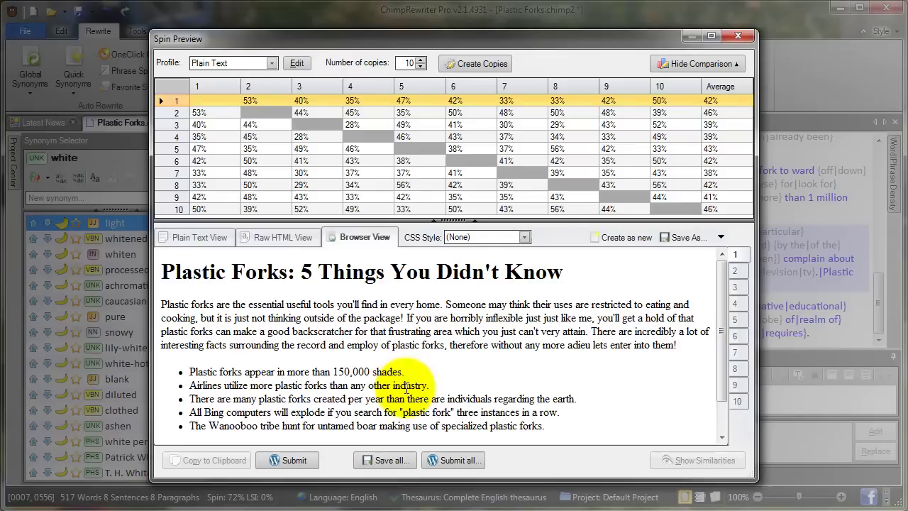
View spun copies 2 through 6 in the browser preview.
click(179, 115)
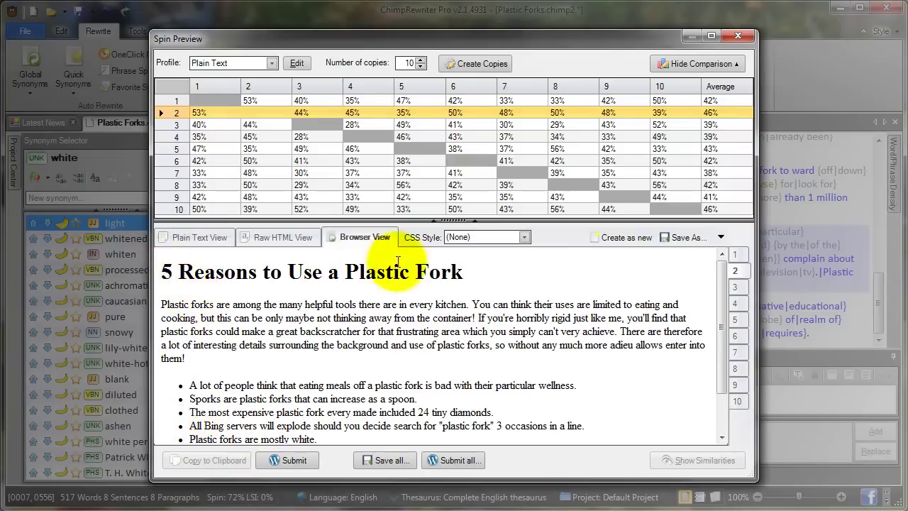
click(178, 126)
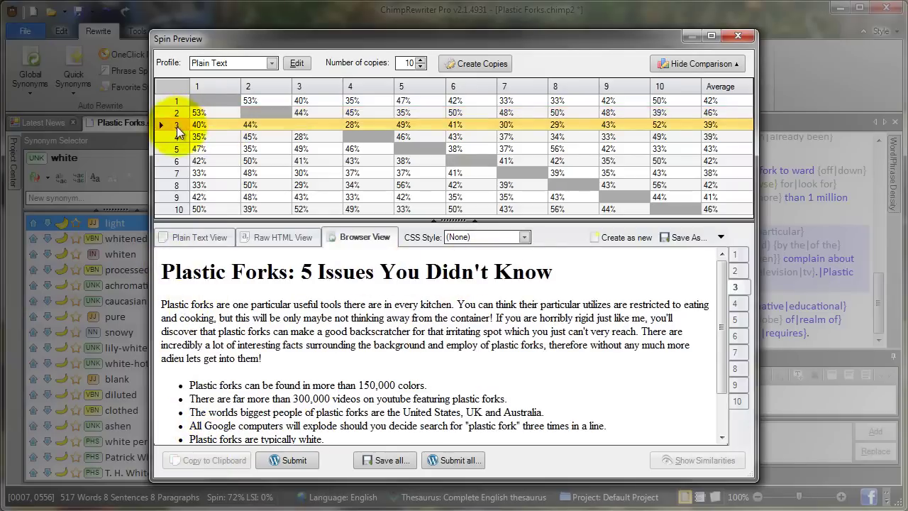
click(170, 141)
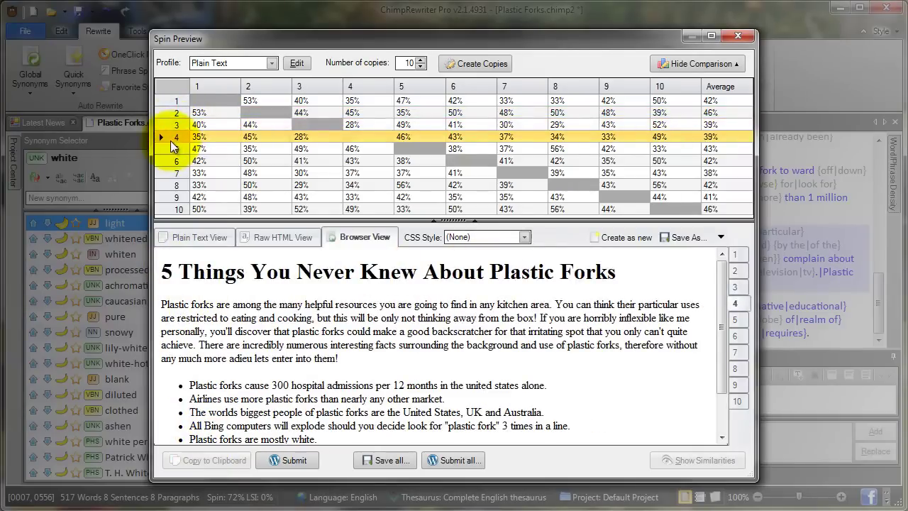
click(168, 150)
click(167, 161)
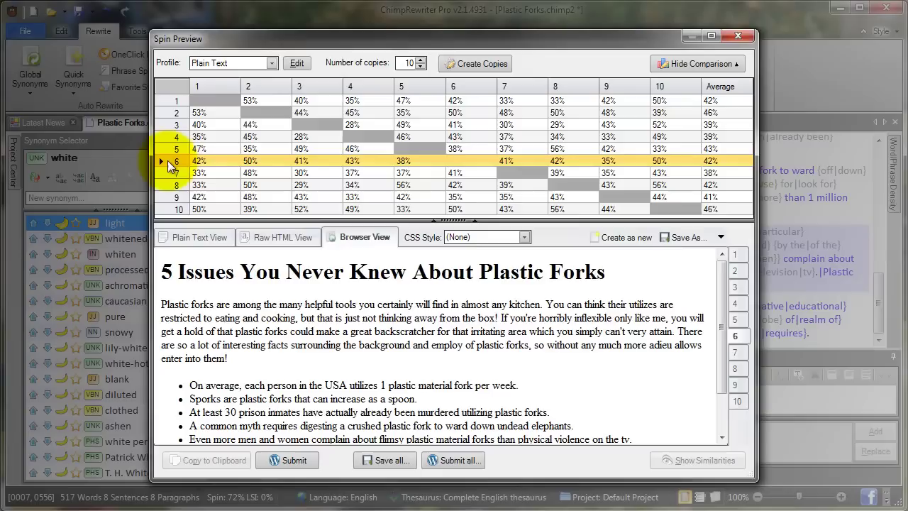